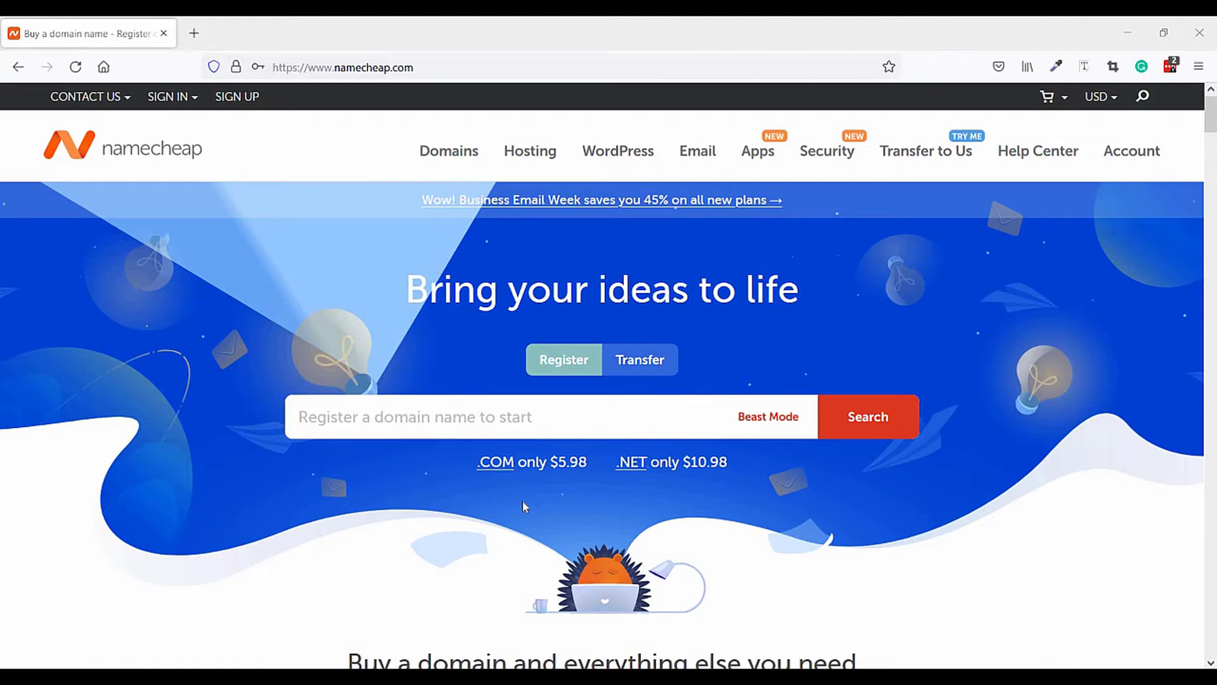
click(168, 98)
click(179, 156)
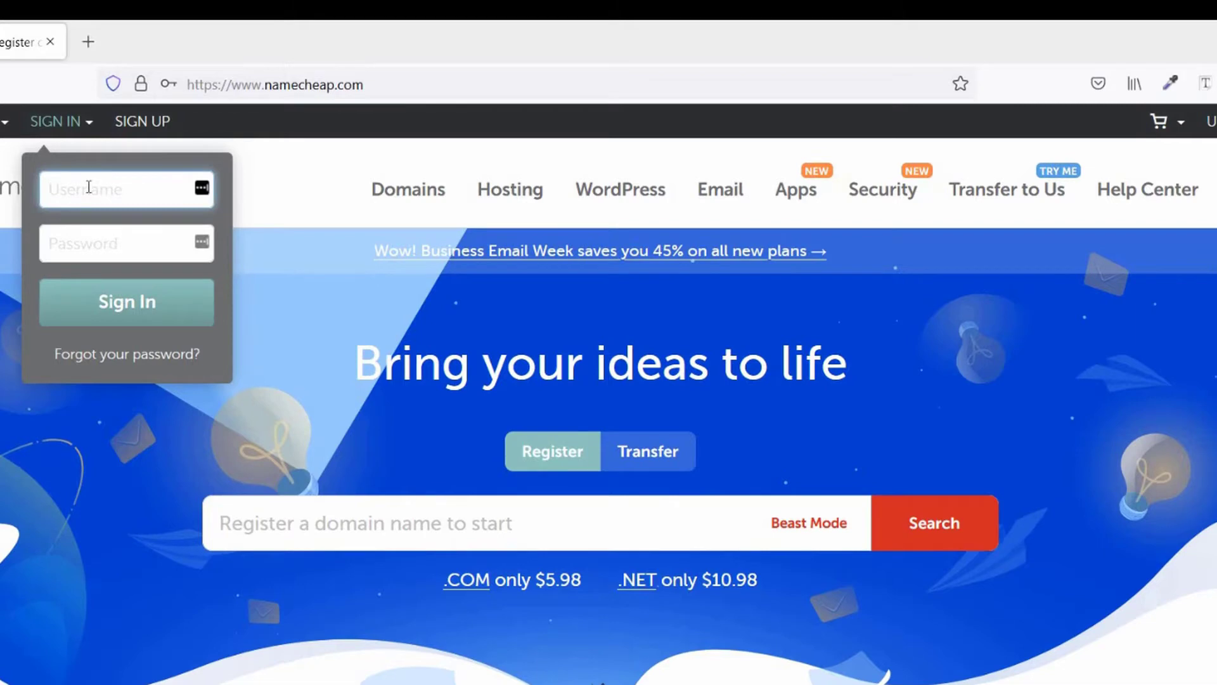
text(omara)
text(lladi)
click(107, 255)
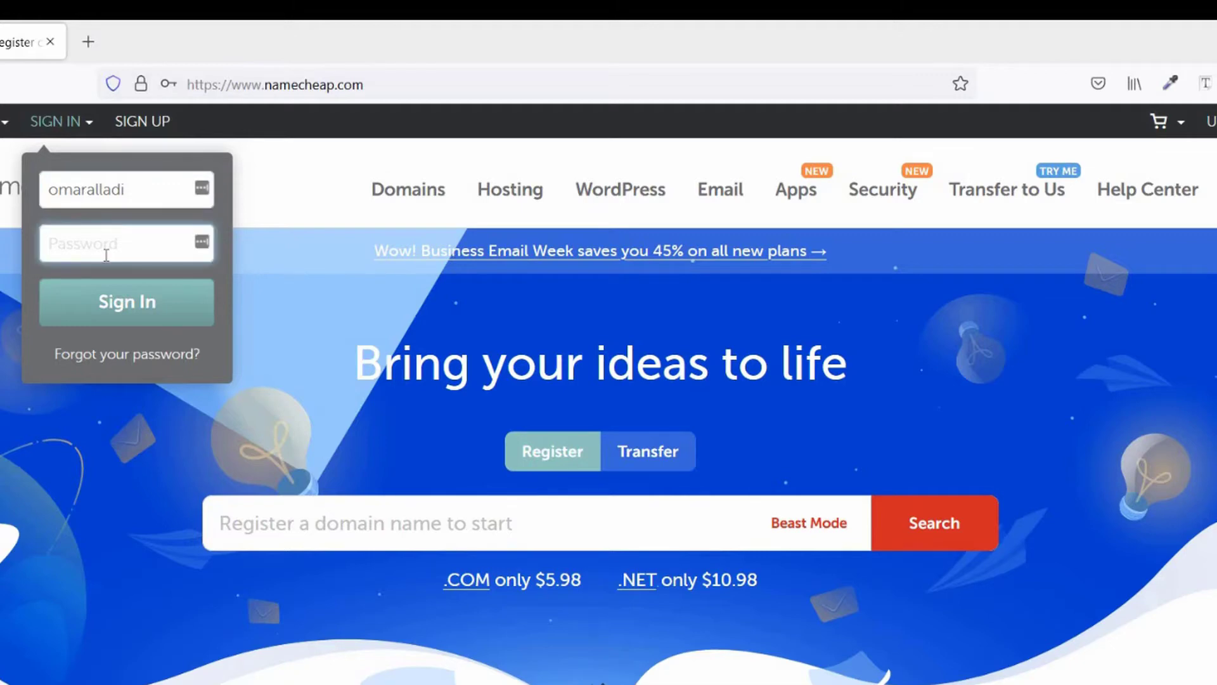
text(aa)
text(aaaa)
text(aaaaa)
text(aaaa)
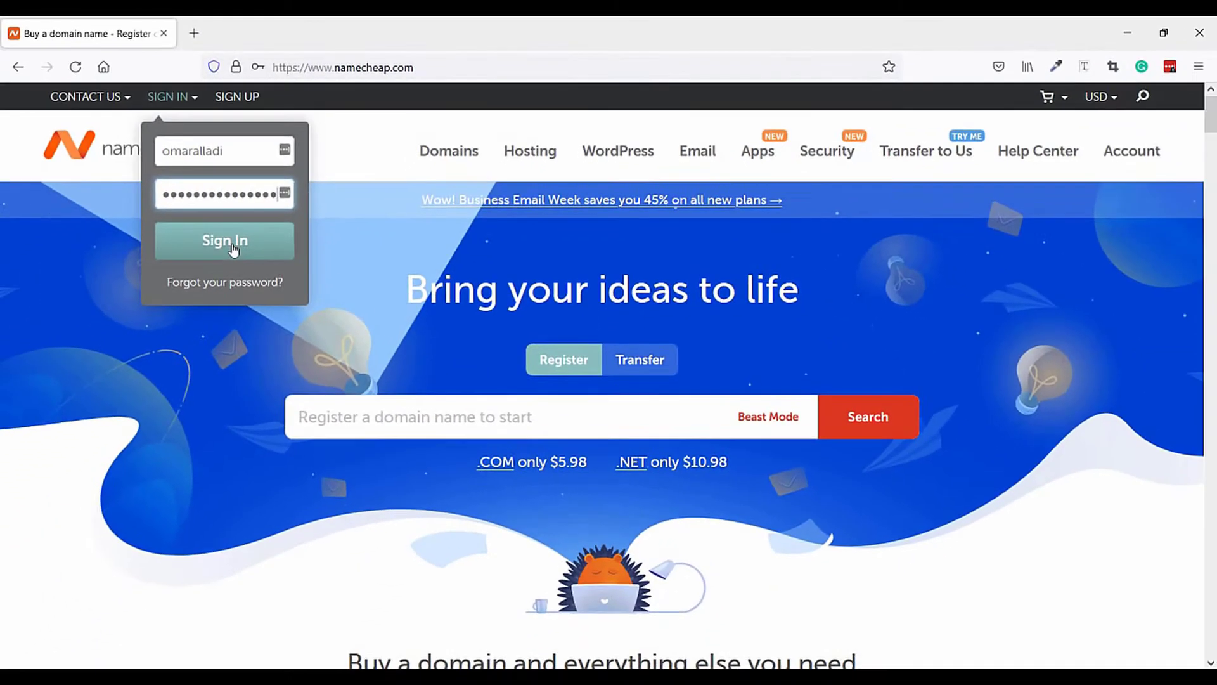
click(233, 249)
click(468, 266)
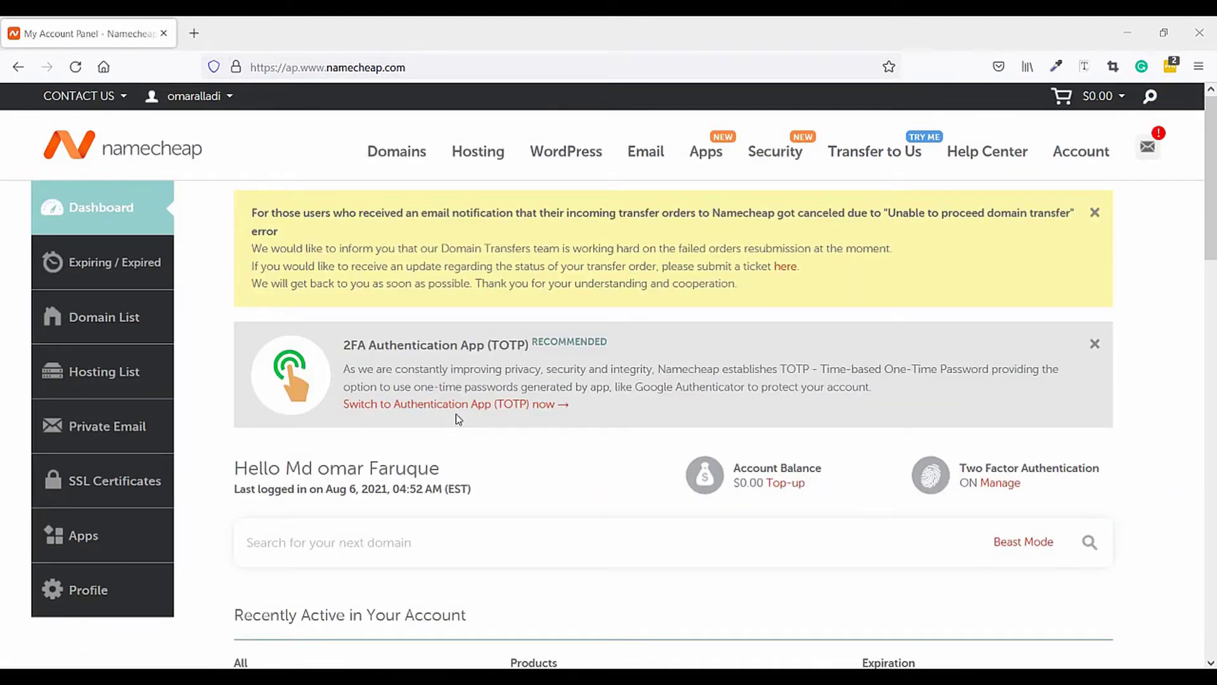
Open the management page for discountproducts.xyz from the Recently Active list
scroll(469, 424, down, 4)
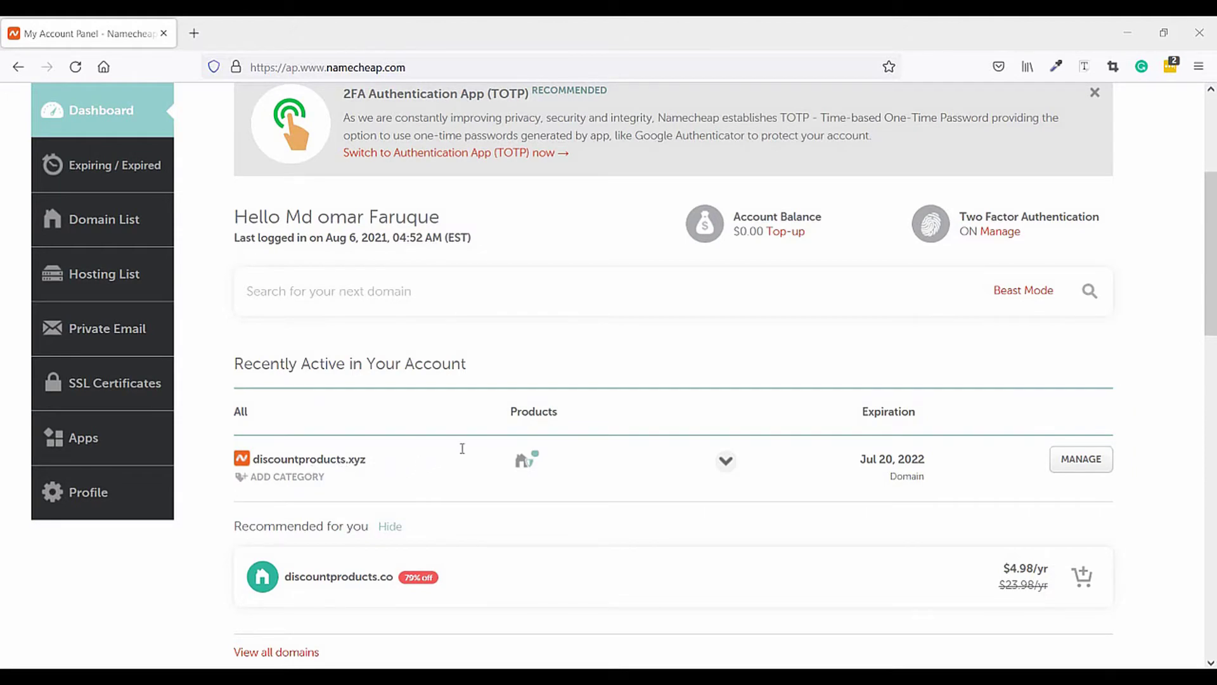
scroll(463, 448, up, 5)
scroll(494, 418, down, 3)
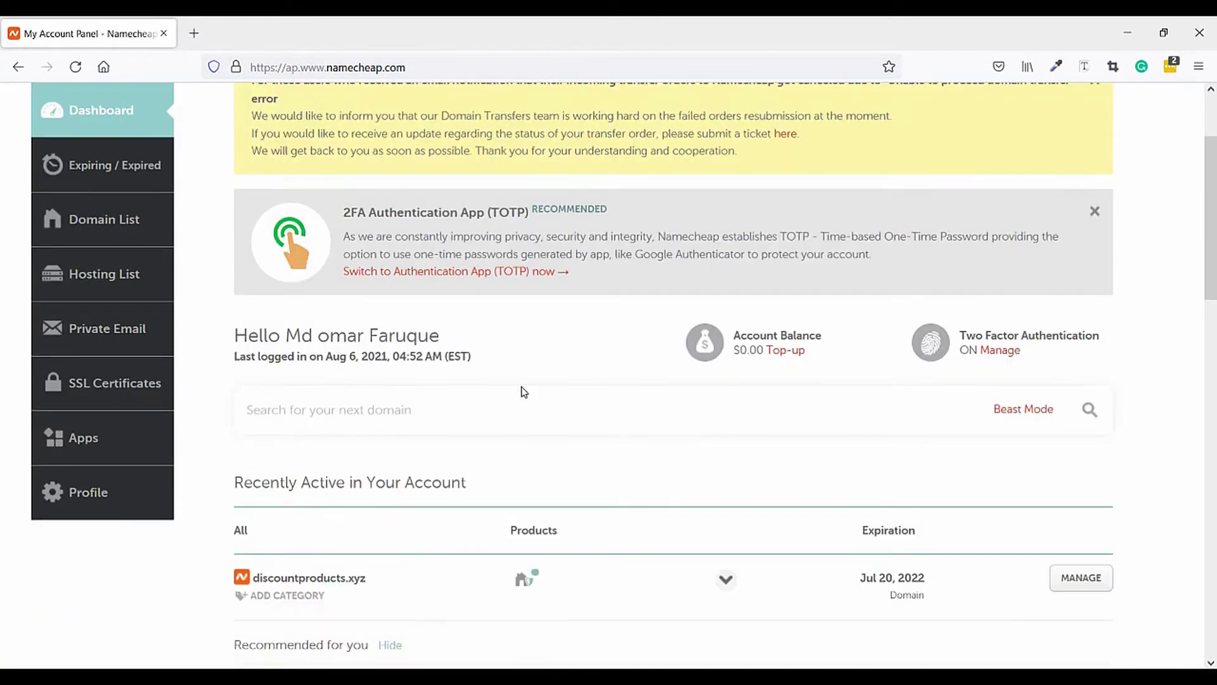
scroll(525, 389, down, 2)
scroll(698, 412, down, 3)
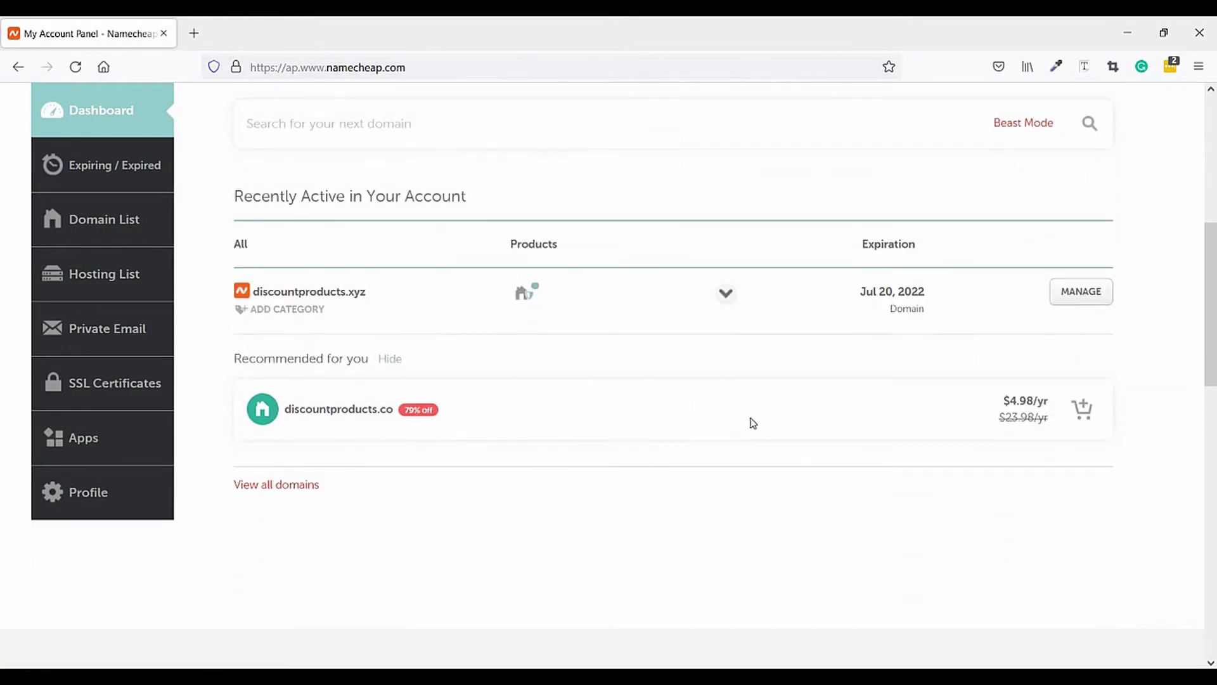
click(1098, 298)
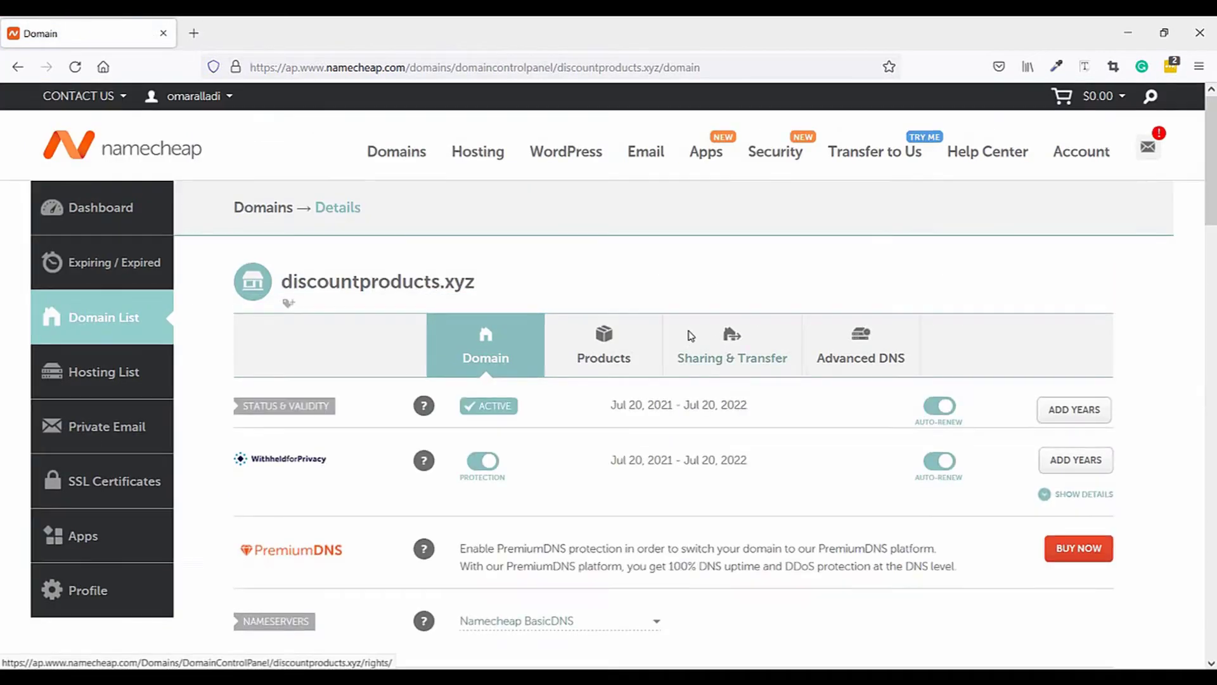
Change the NAMESERVERS setting from Namecheap BasicDNS to Custom DNS
scroll(302, 311, down, 5)
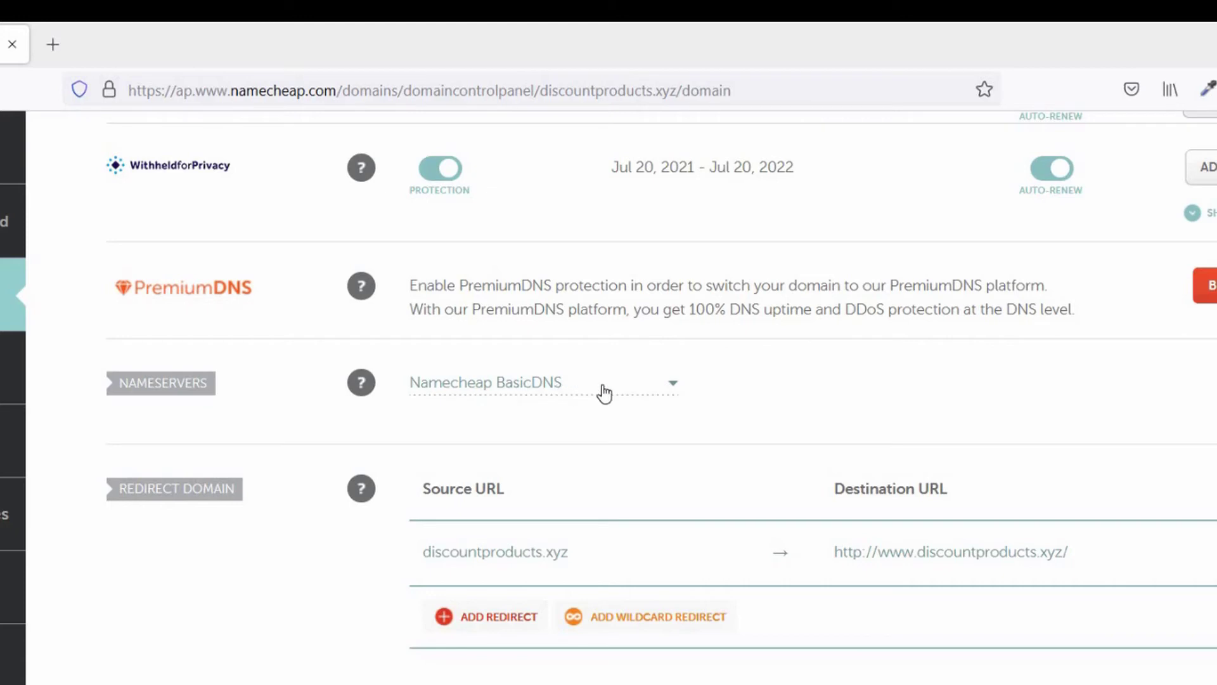
click(664, 388)
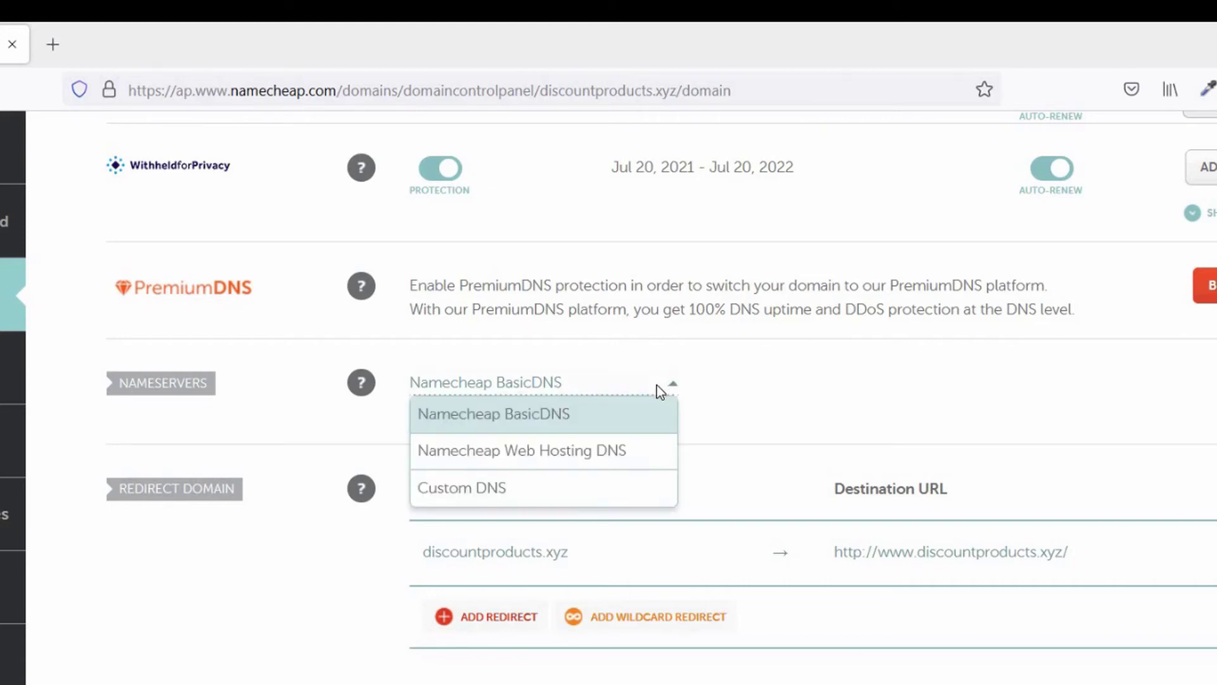
click(490, 495)
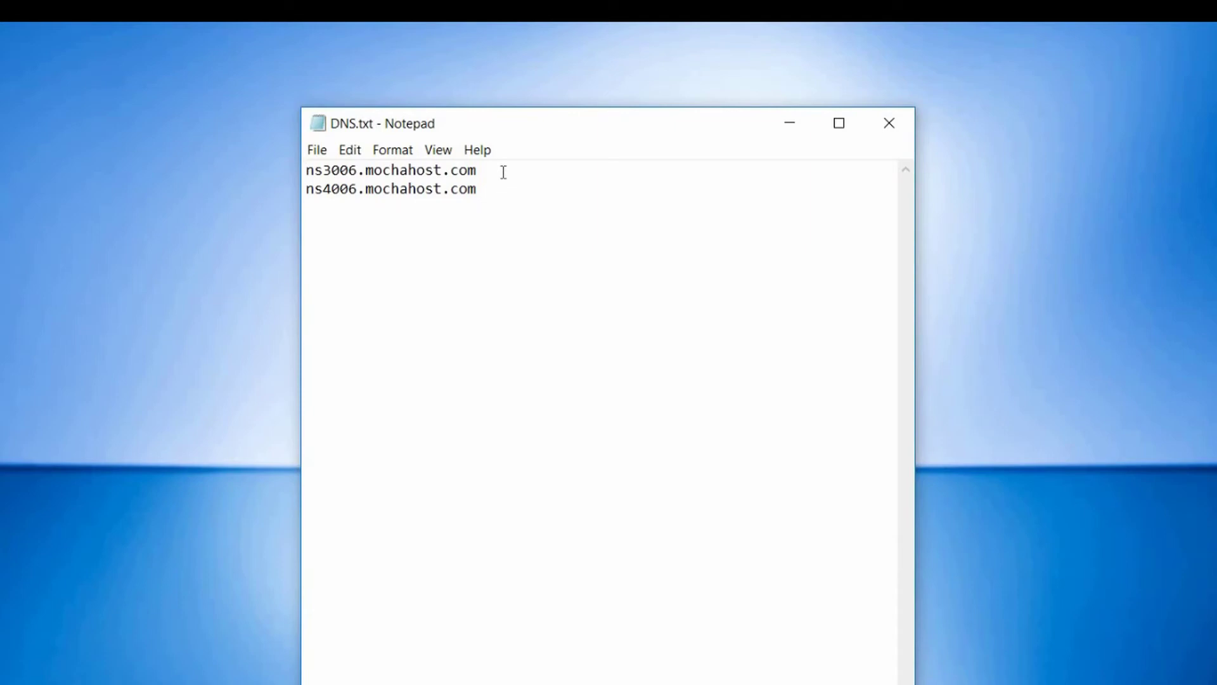
Copy ns3006.mochahost.com from the first line of DNS.txt in Notepad
drag(488, 169, 297, 168)
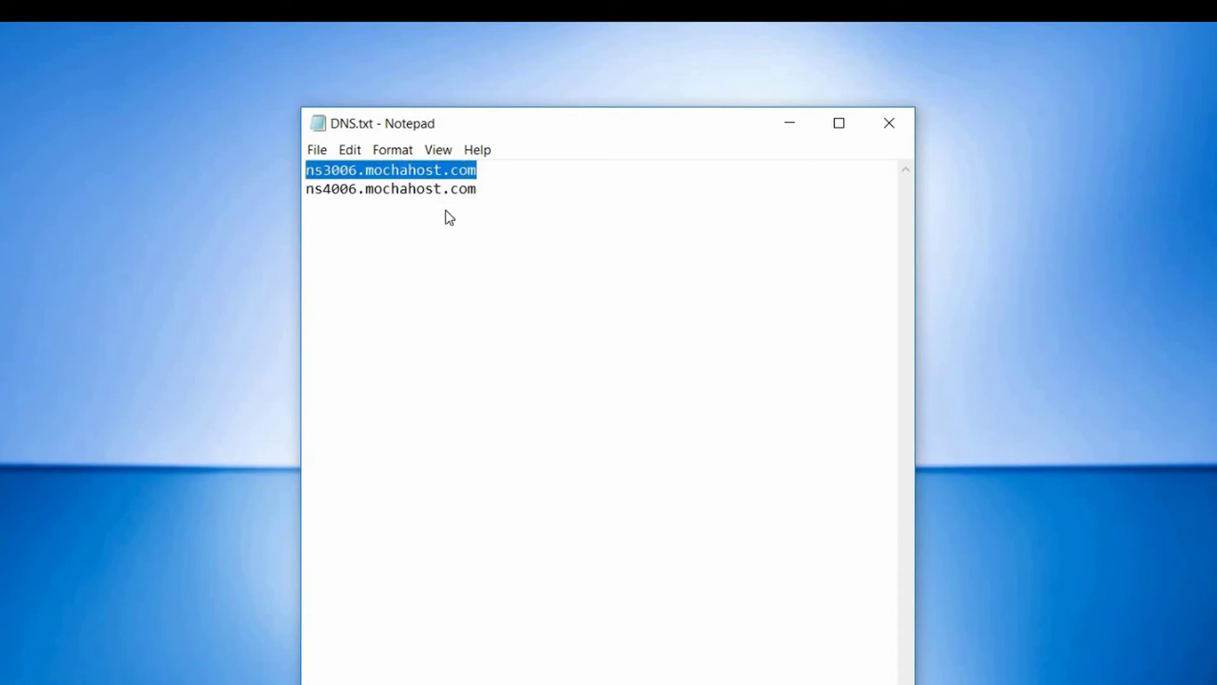
right_click(425, 173)
click(460, 232)
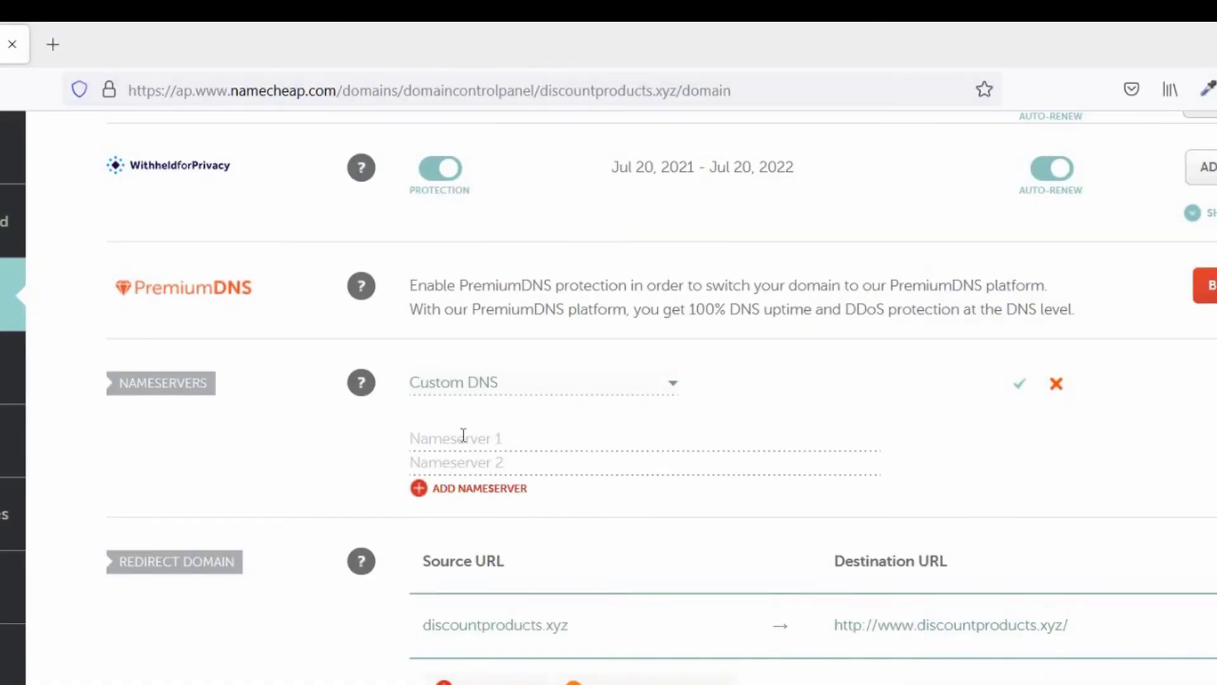
Paste ns3006.mochahost.com into Nameserver 1 and ns4006.mochahost.com from DNS.txt into Nameserver 2
right_click(465, 439)
click(528, 591)
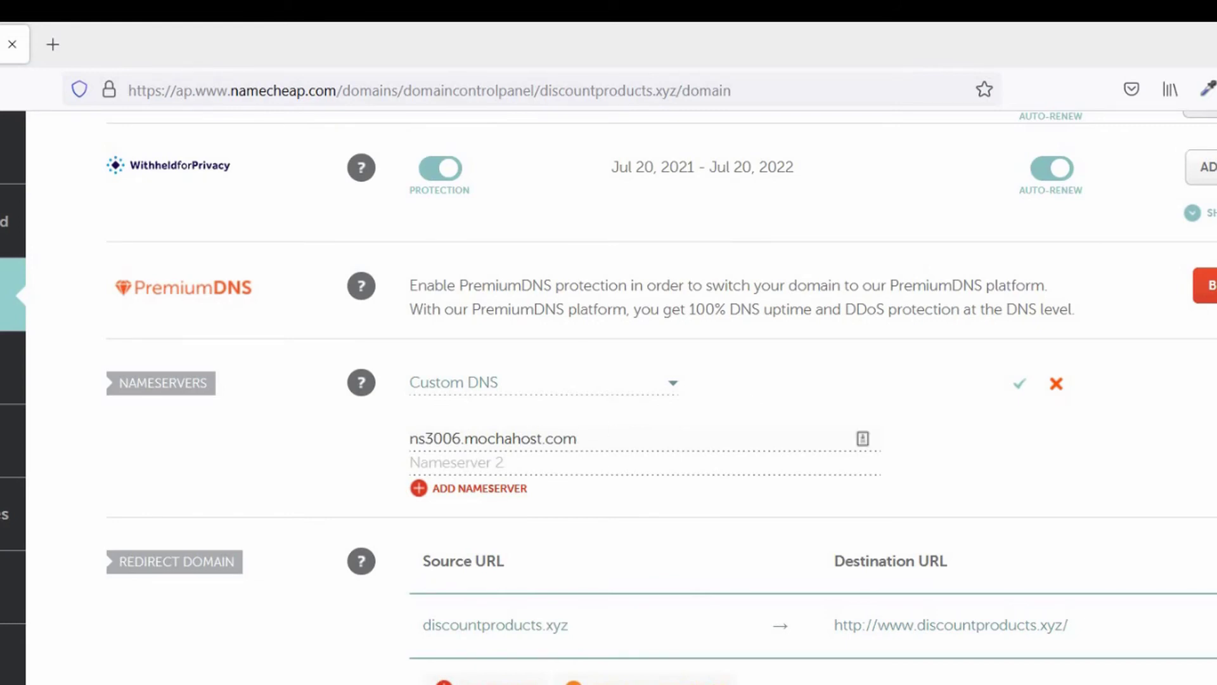
key(alt+Tab)
drag(477, 190, 306, 197)
right_click(316, 194)
click(367, 254)
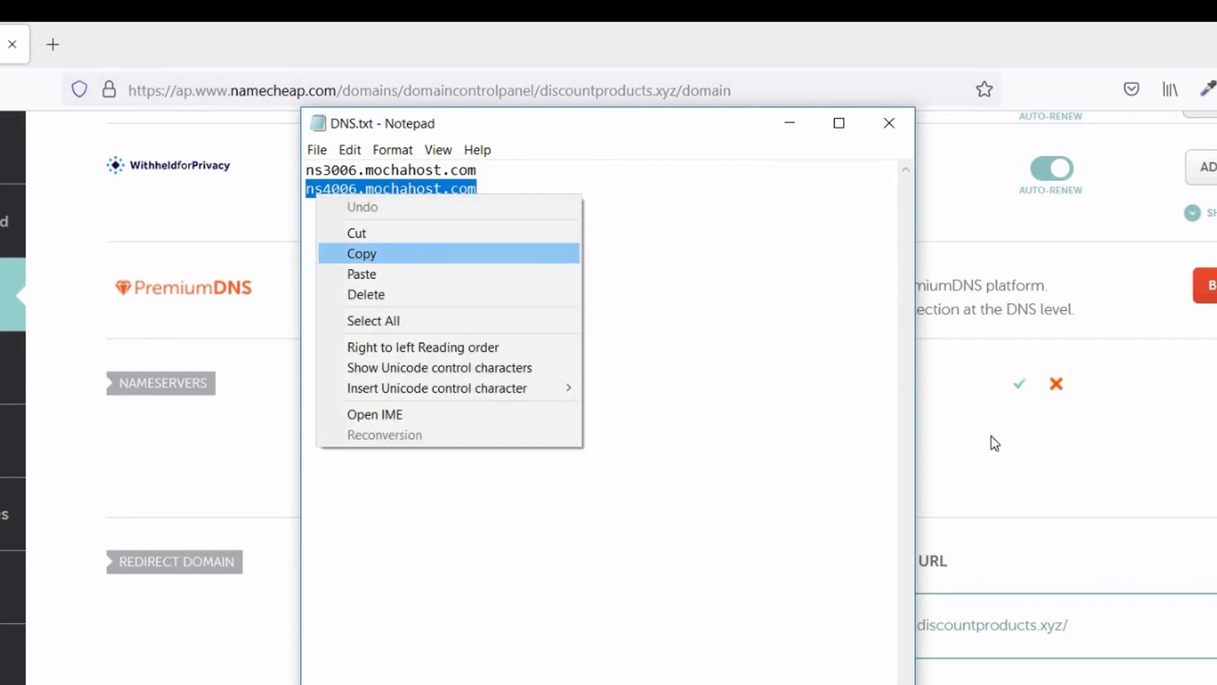
key(alt+Tab)
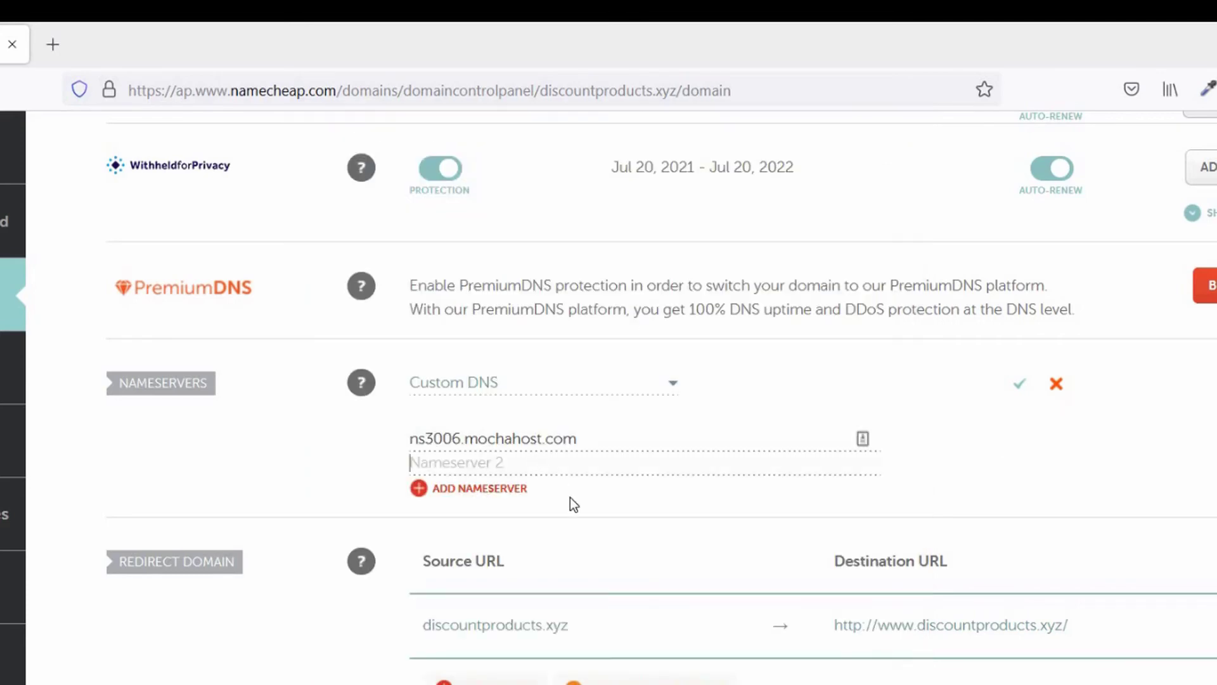
right_click(535, 465)
click(596, 634)
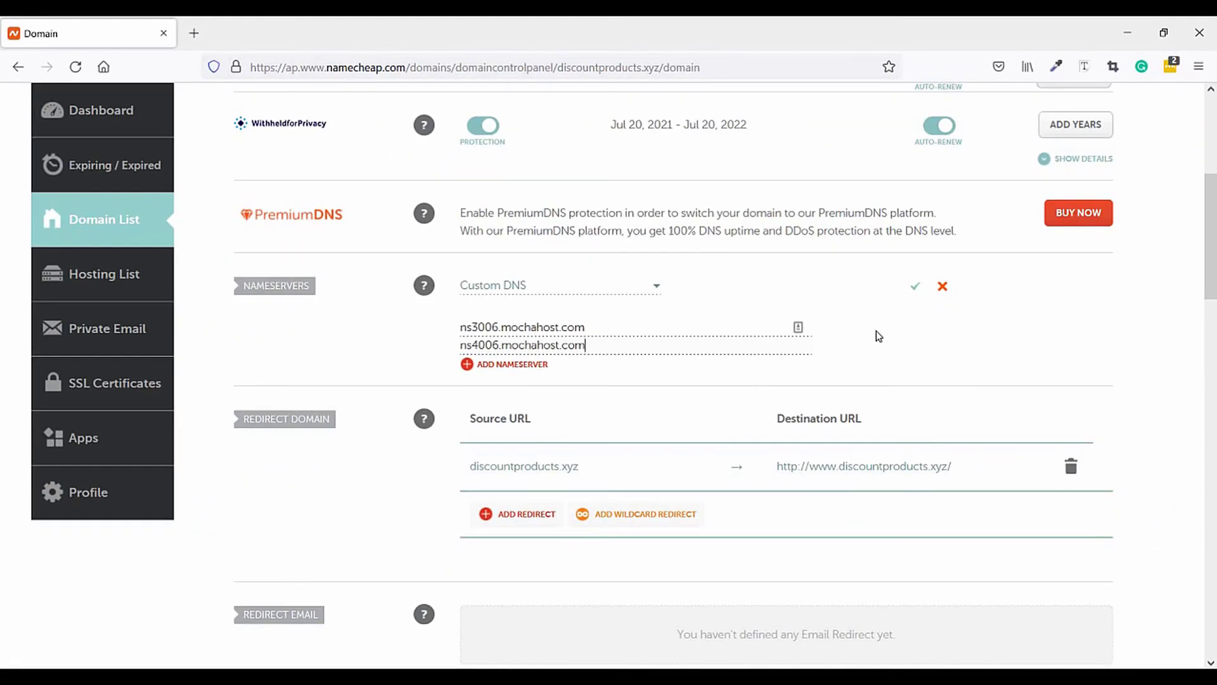
Confirm the two Custom DNS nameservers with the green checkmark and wait for the save
click(917, 290)
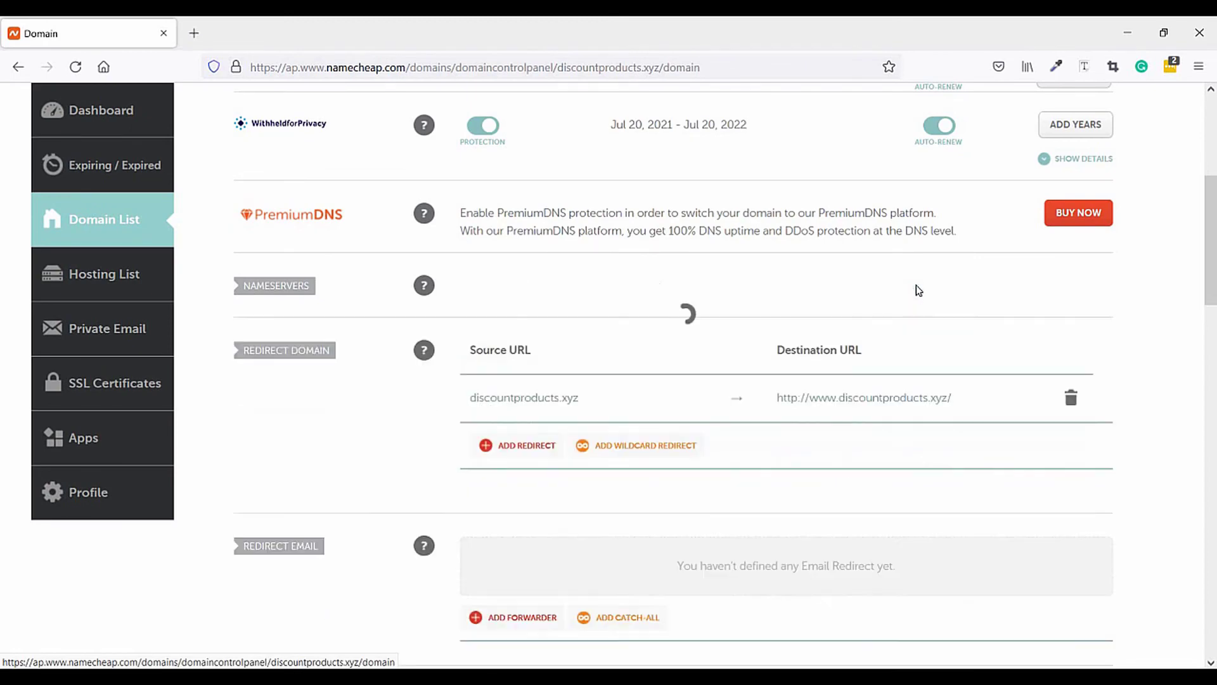